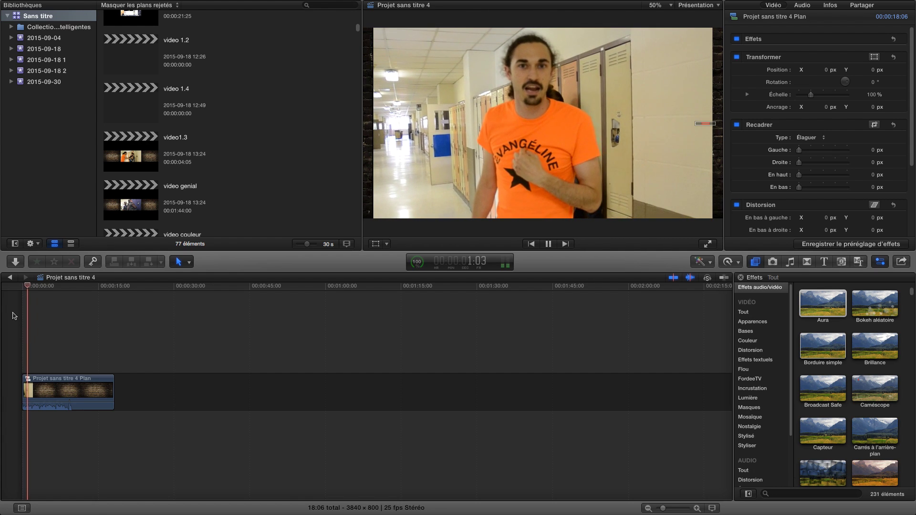
Try the Aura video effect on the timeline clip and remove it again
key(space)
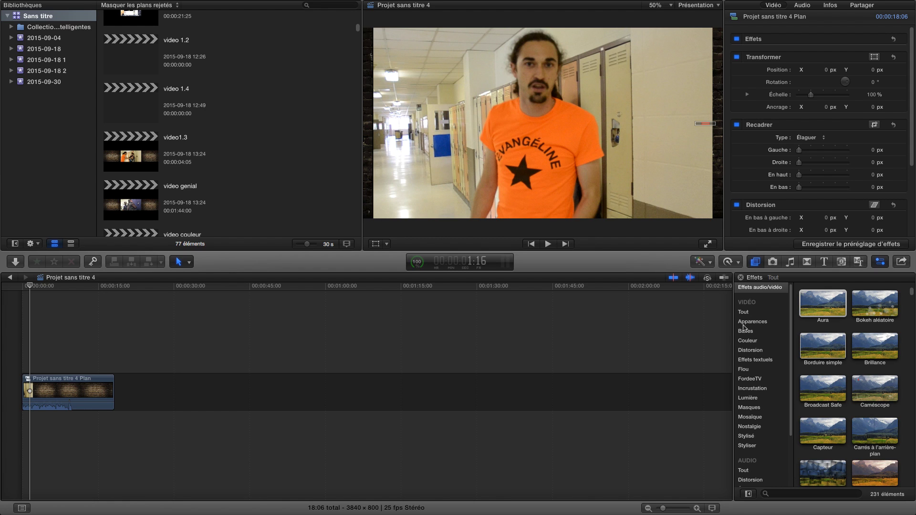
click(827, 313)
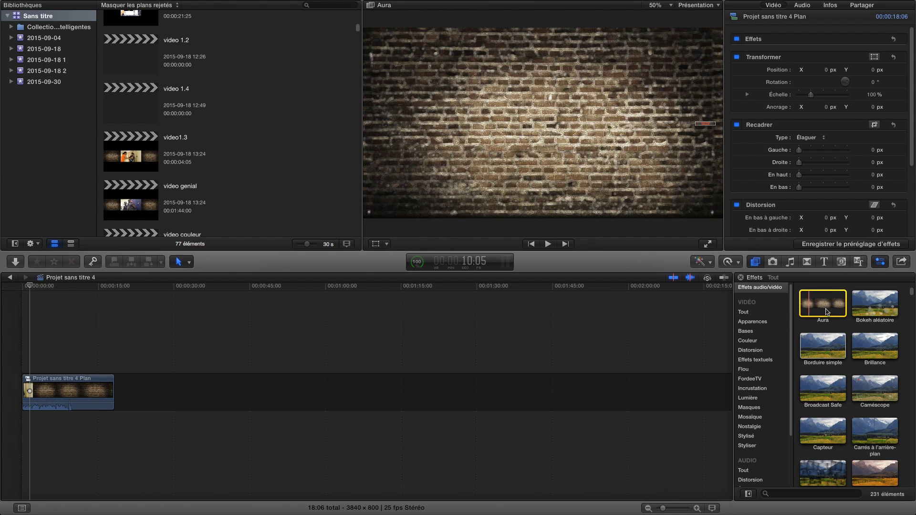
drag(800, 312, 72, 388)
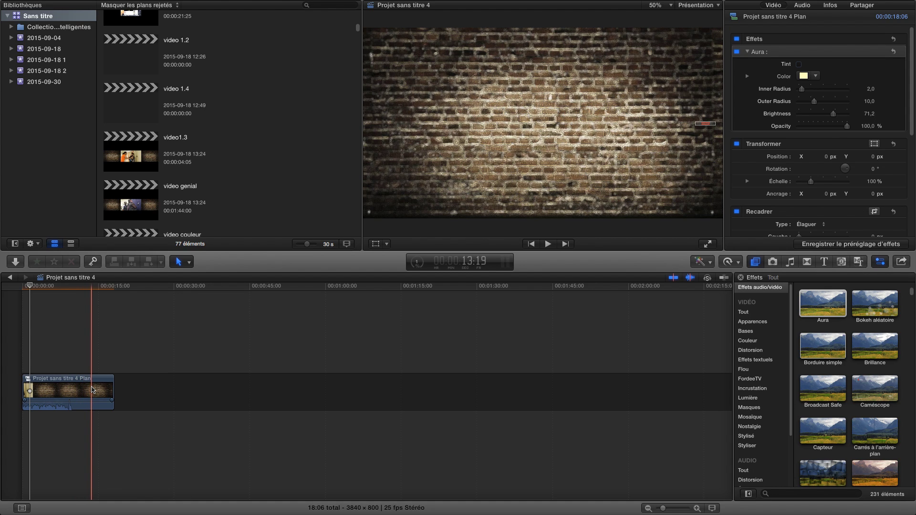
key(Delete)
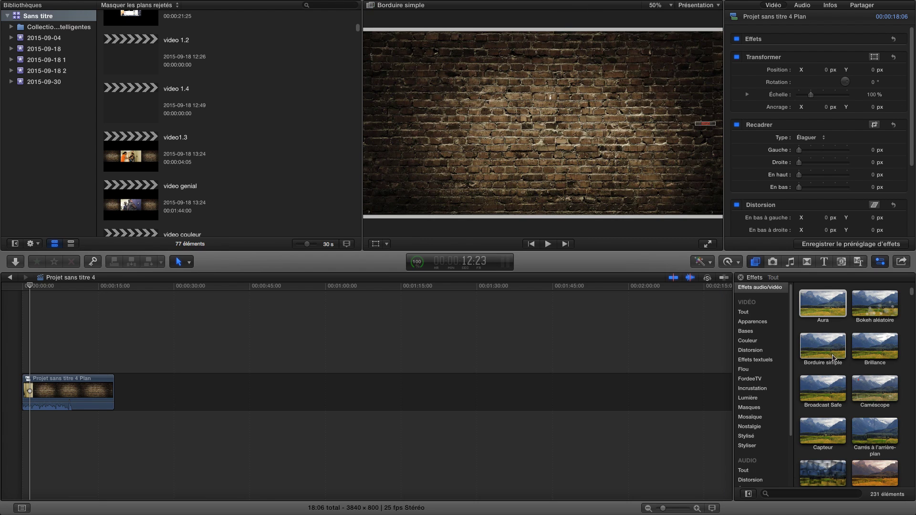
Browse the video effects by category, including Apparences, Couleur, FordeeTV and Incrustation
scroll(840, 360, down, 2)
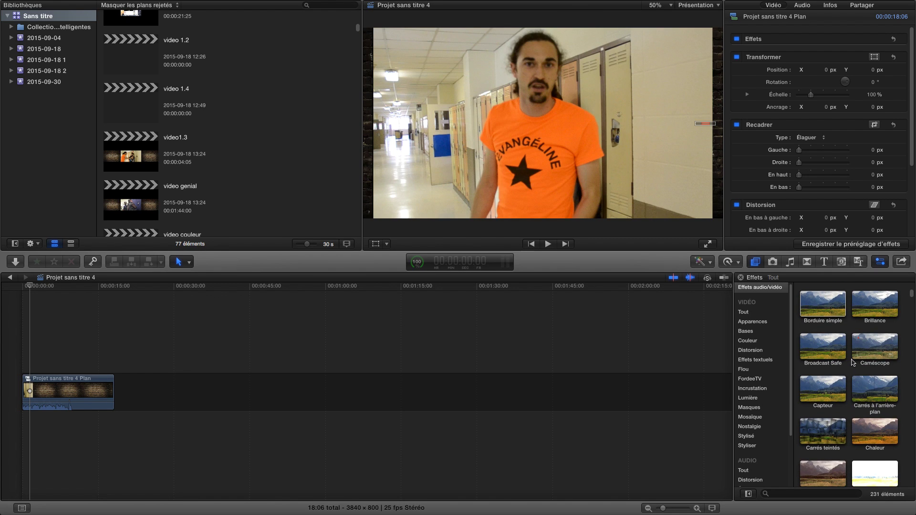
scroll(858, 377, down, 1)
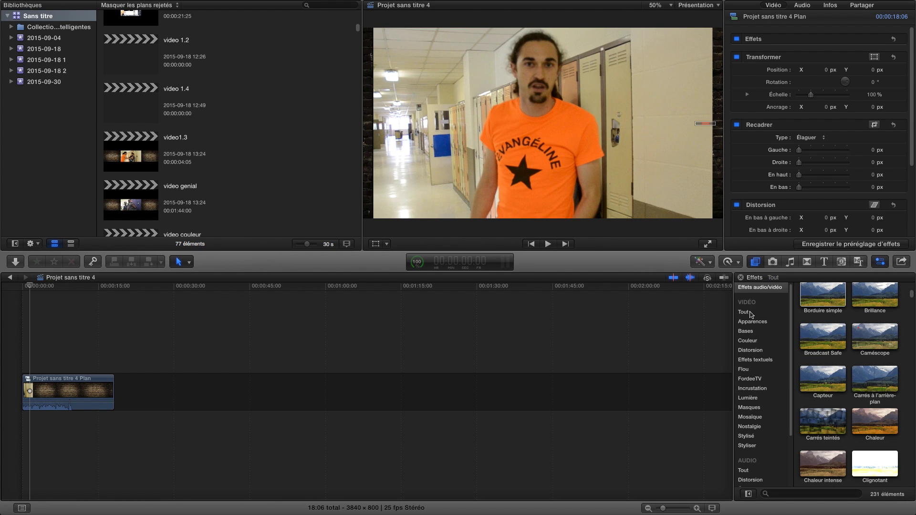
key(Down)
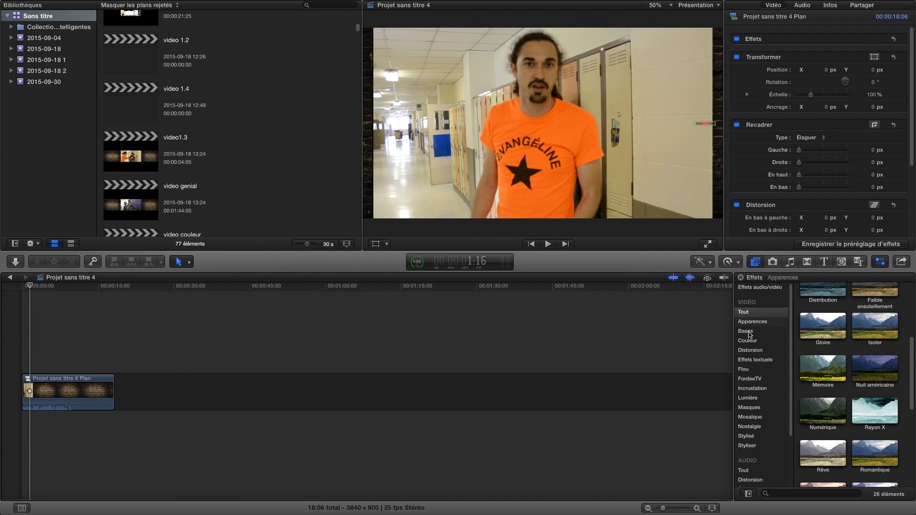
key(Down)
key(Down)
key(Down)
key(Down)
key(Down)
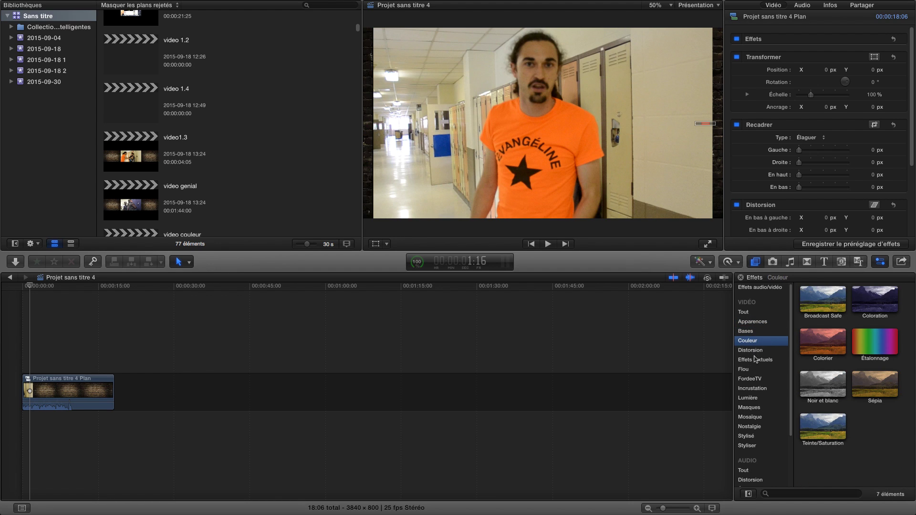
click(753, 380)
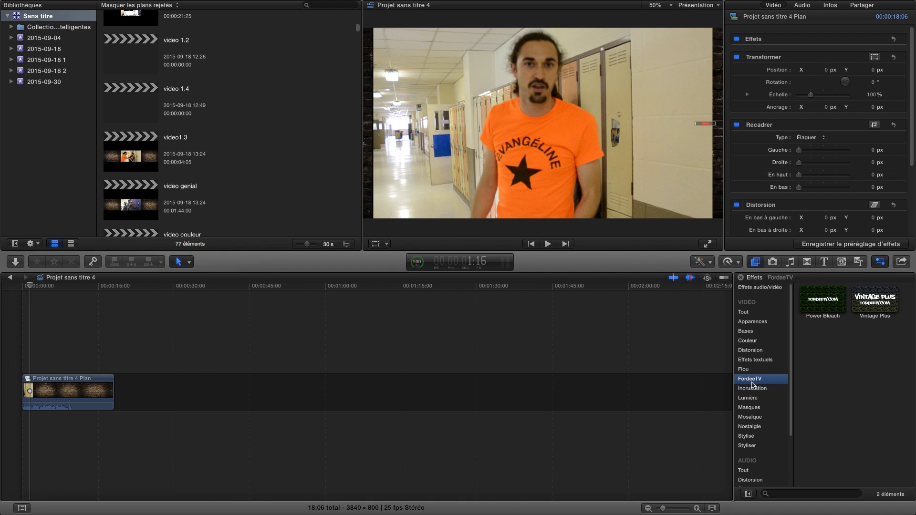
click(752, 389)
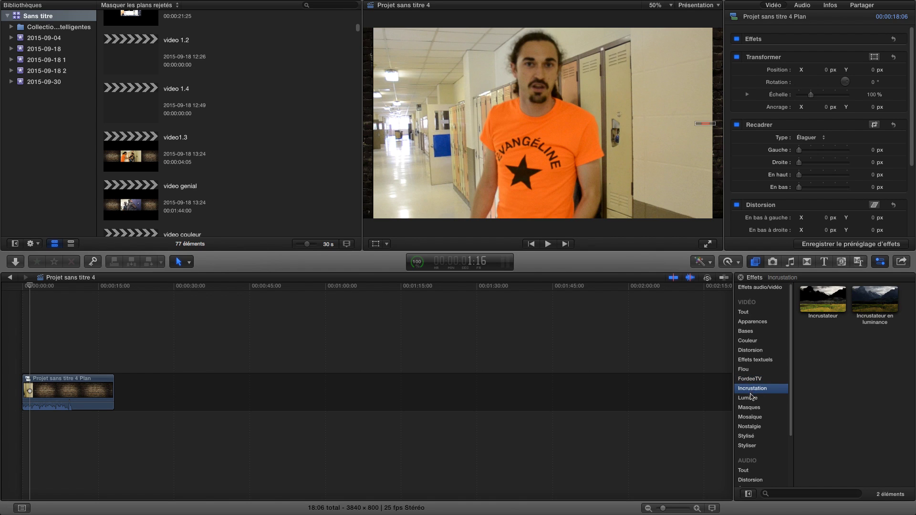
Try the Clignotant effect from the Lumière category on the timeline clip, preview it and undo it
click(748, 398)
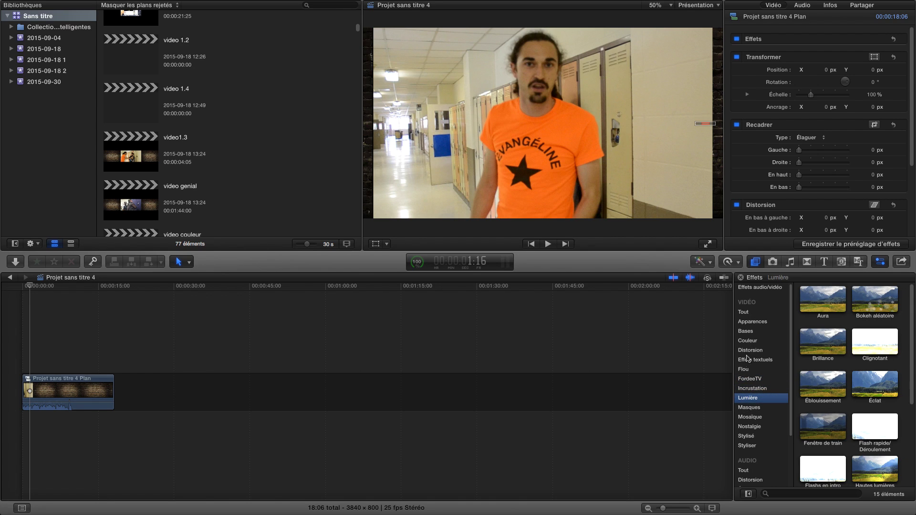
scroll(787, 411, down, 3)
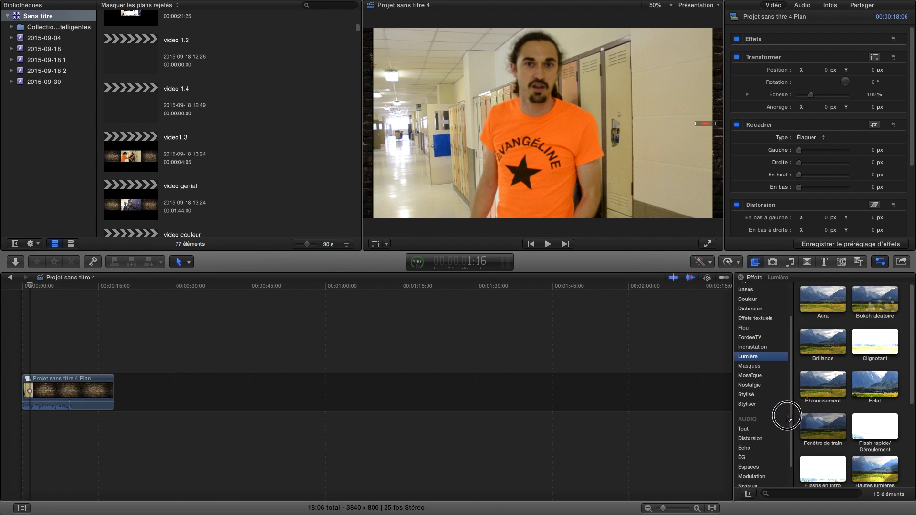
drag(865, 349, 67, 402)
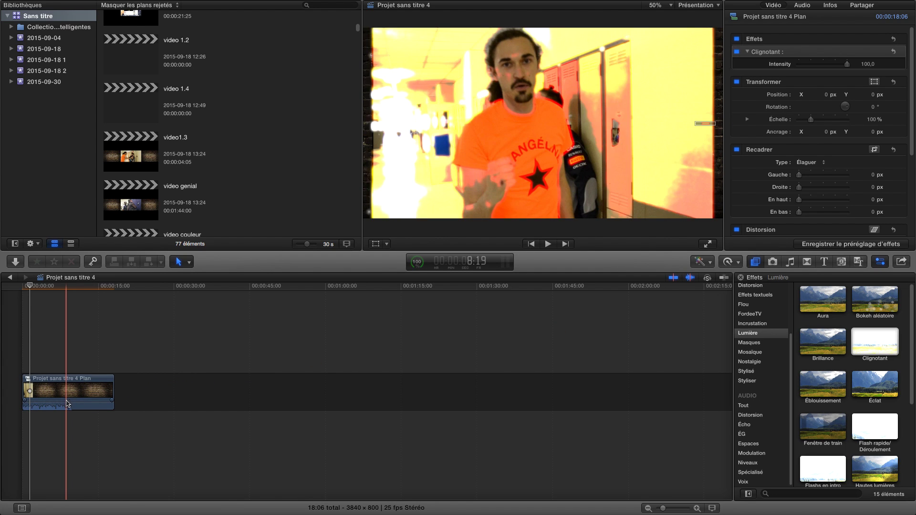
key(space)
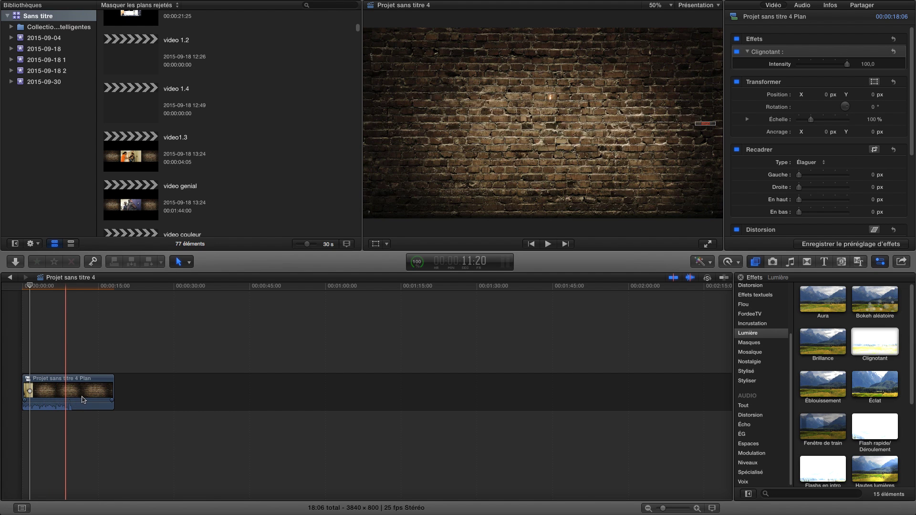
key(space)
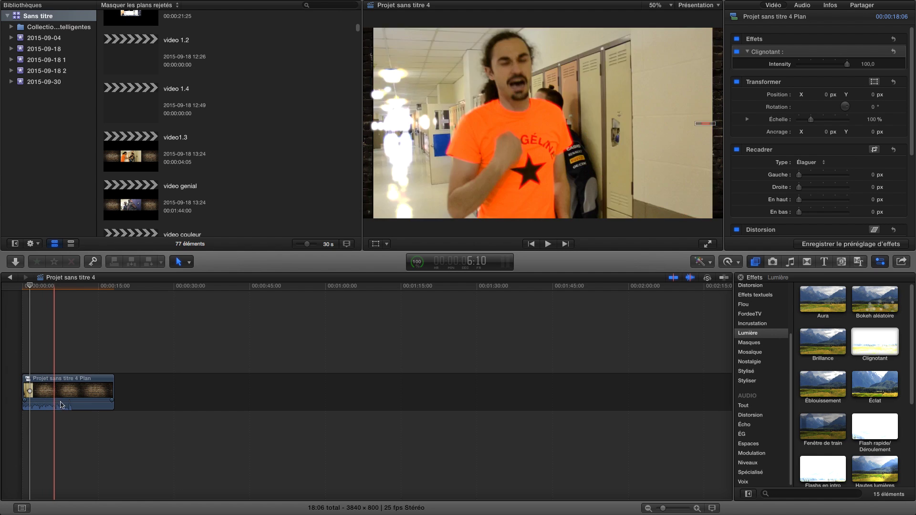
key(space)
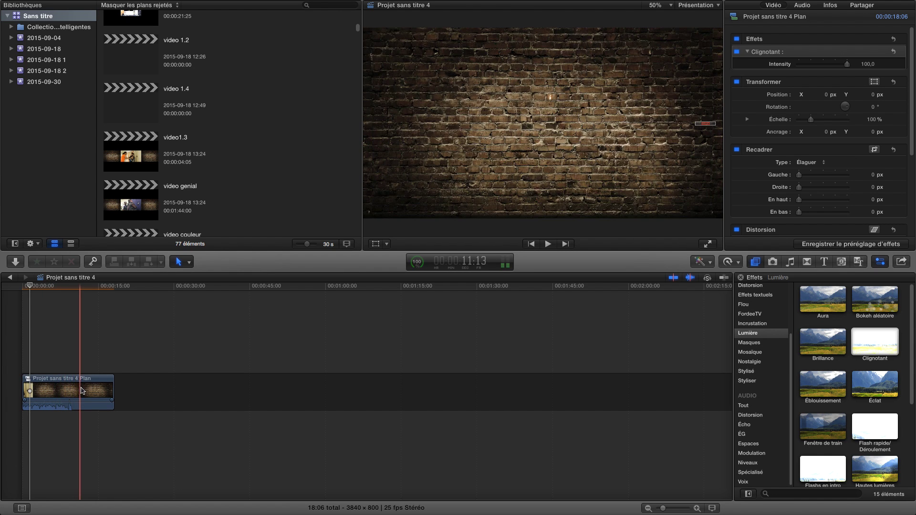
key(space)
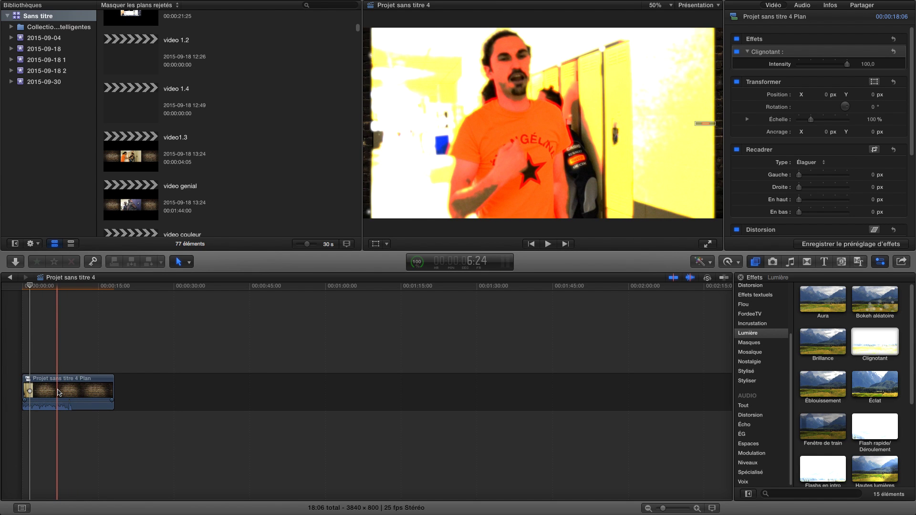
key(super+z)
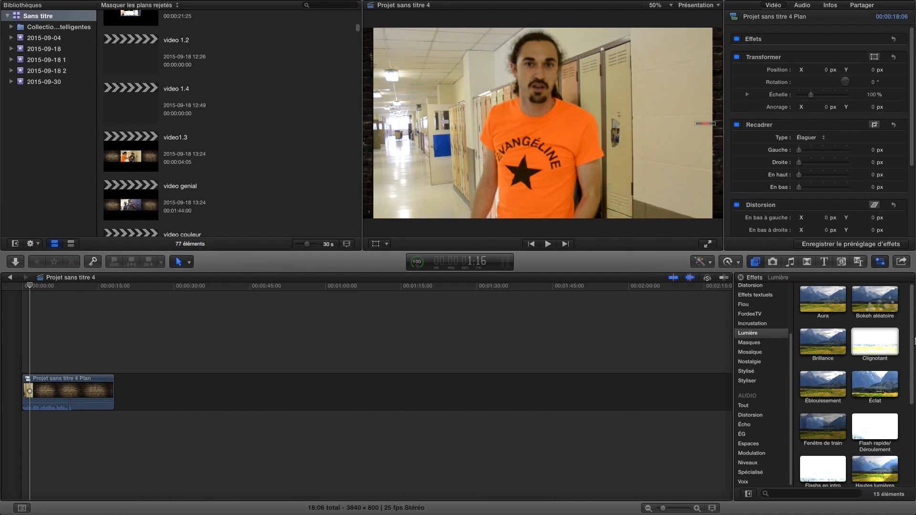
Look through the Lumière and Nostalgie effects, and show the Photos library
drag(903, 403, 904, 374)
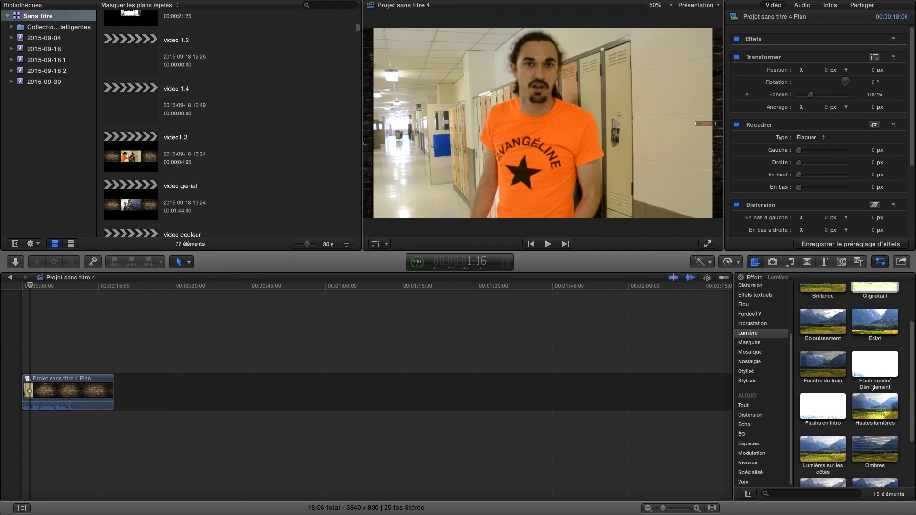
click(751, 362)
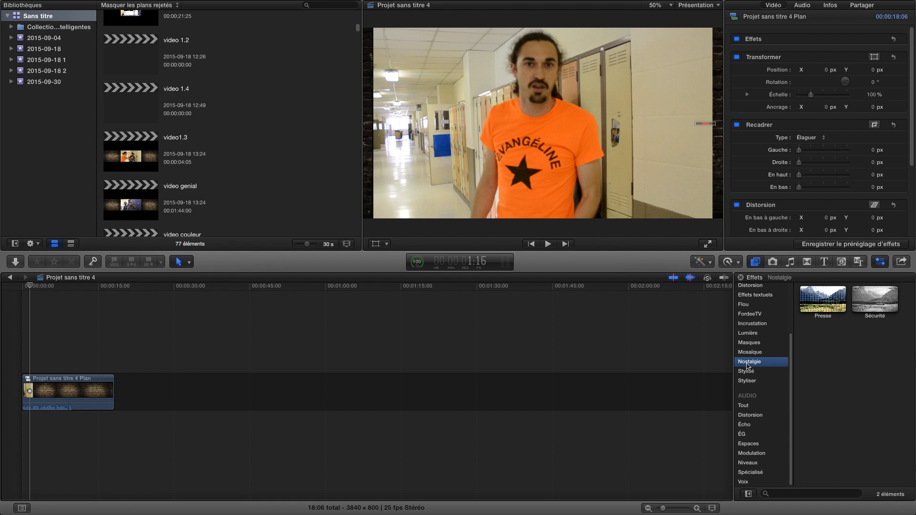
click(773, 262)
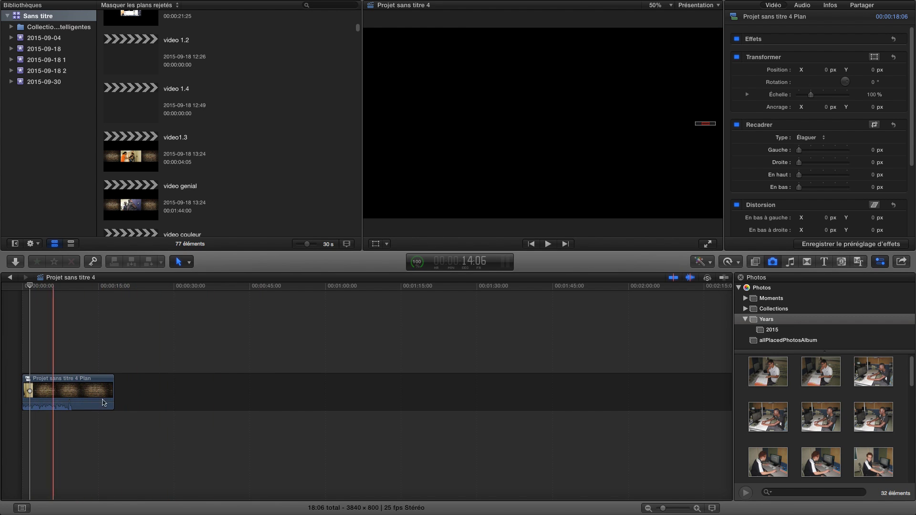
Examine the iTunes and iMovie Sound Effects collections among the available music and sounds
click(790, 263)
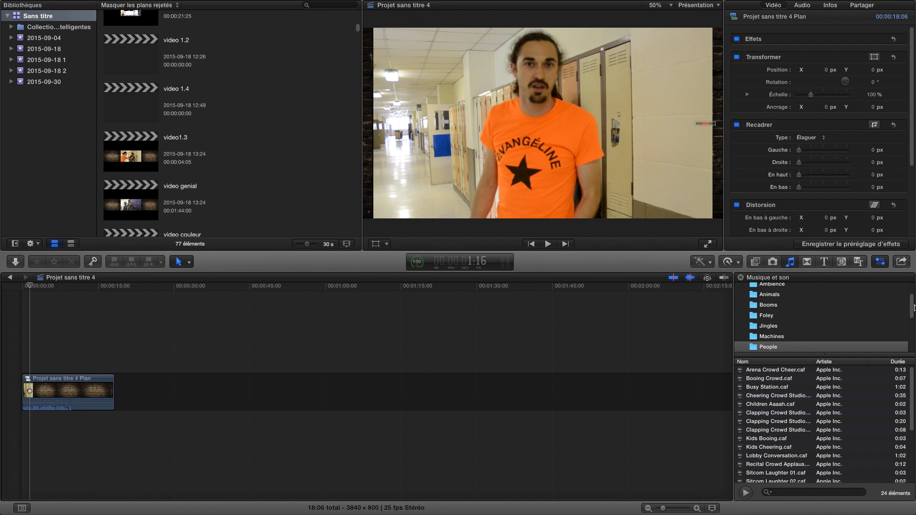
scroll(914, 306, down, 5)
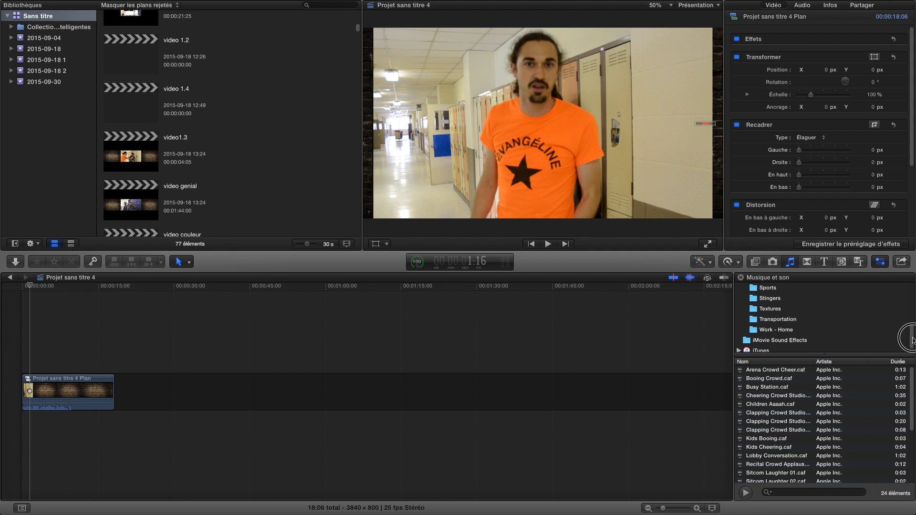
click(764, 348)
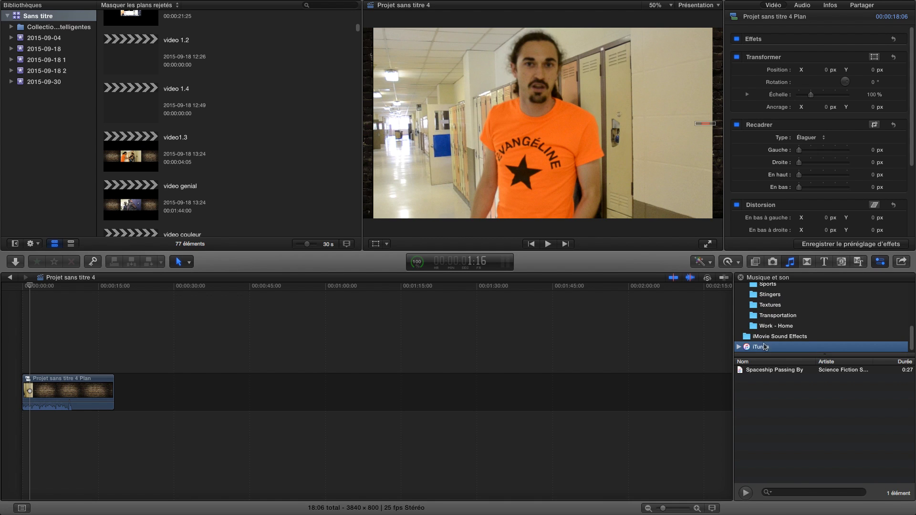
click(766, 336)
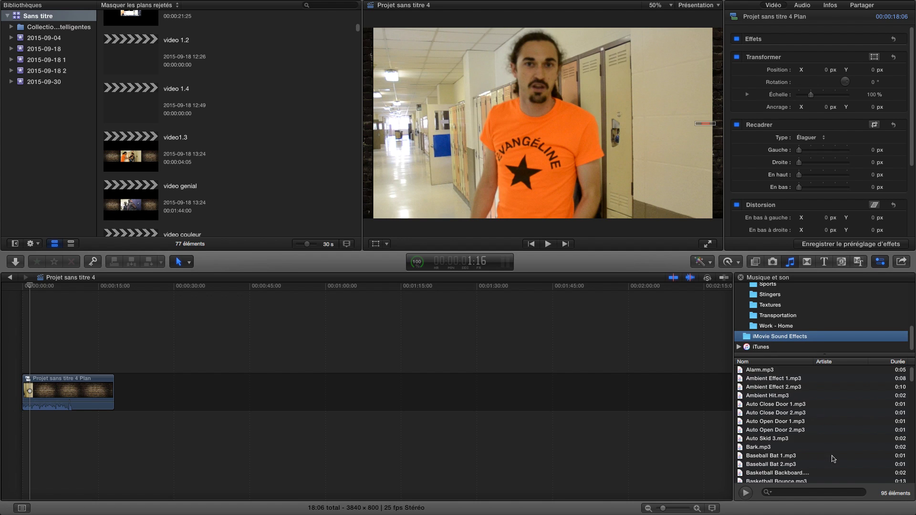
mouse_move(912, 381)
mouse_down()
mouse_move(912, 393)
mouse_move(899, 371)
mouse_up()
Examine the sounds in the Textures, Transportation, Sports, People and Machines folders
drag(911, 339, 911, 335)
click(779, 321)
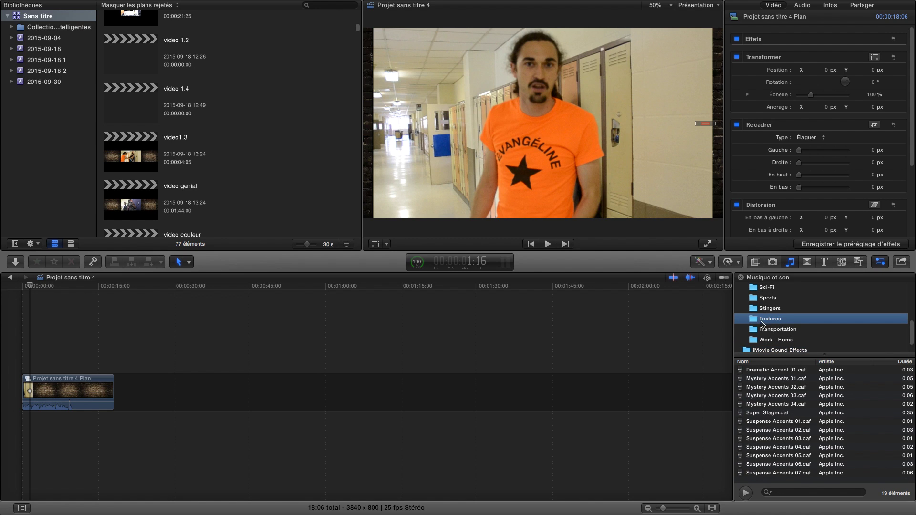
click(775, 330)
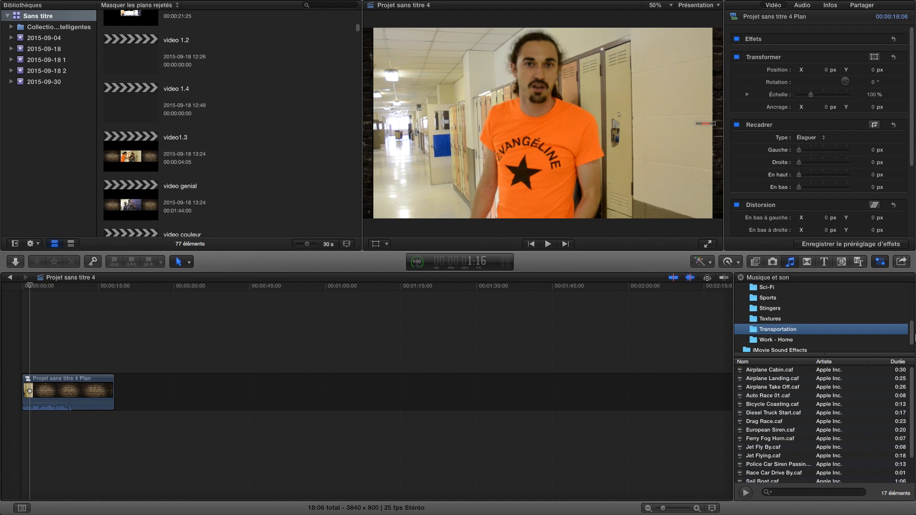
drag(911, 336, 869, 322)
click(770, 338)
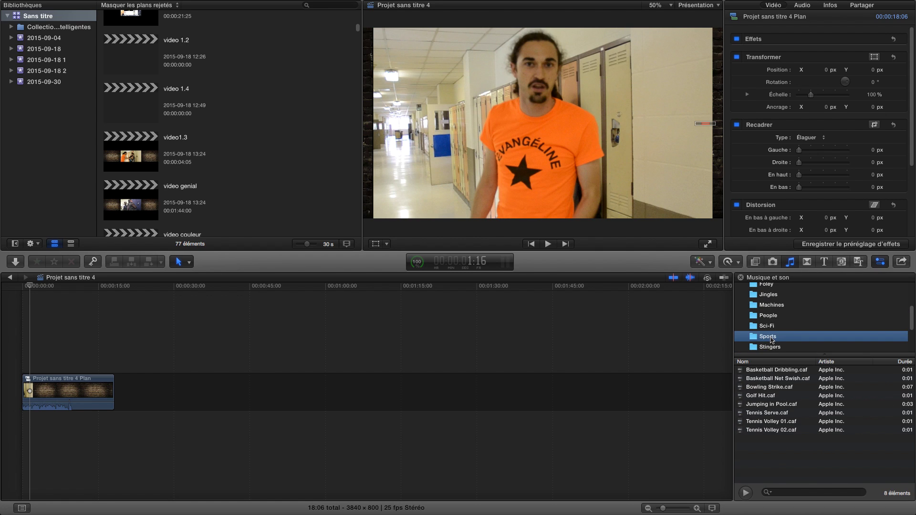
click(772, 318)
click(777, 306)
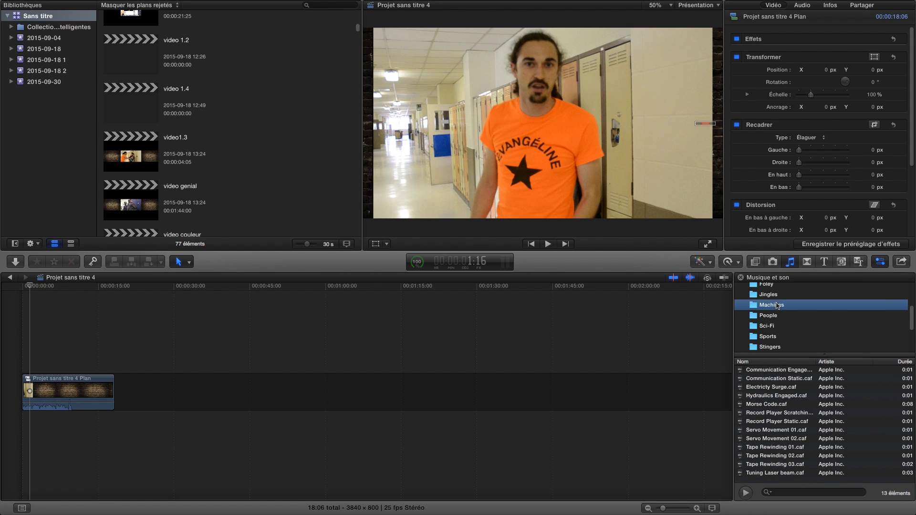
Try a Fondu enchaîné transition at the end of the timeline clip, preview it and undo it
click(807, 264)
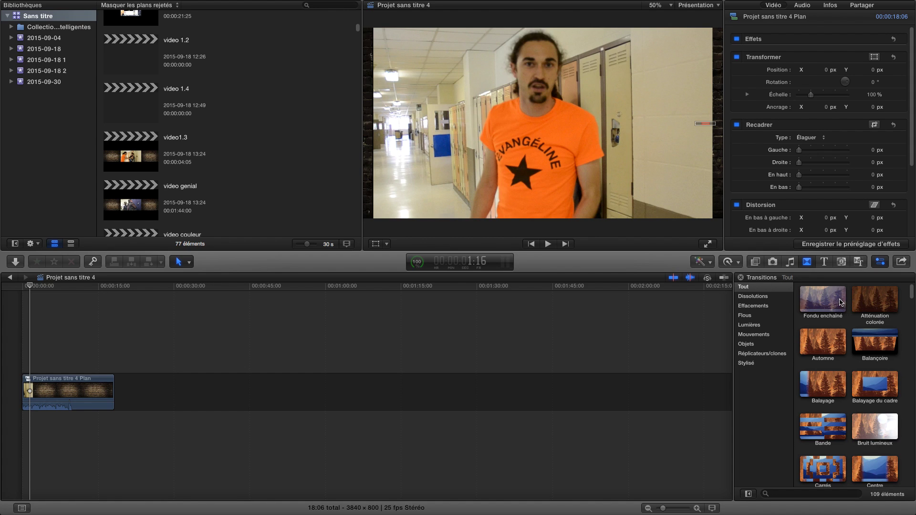
drag(835, 302, 112, 394)
click(31, 286)
key(space)
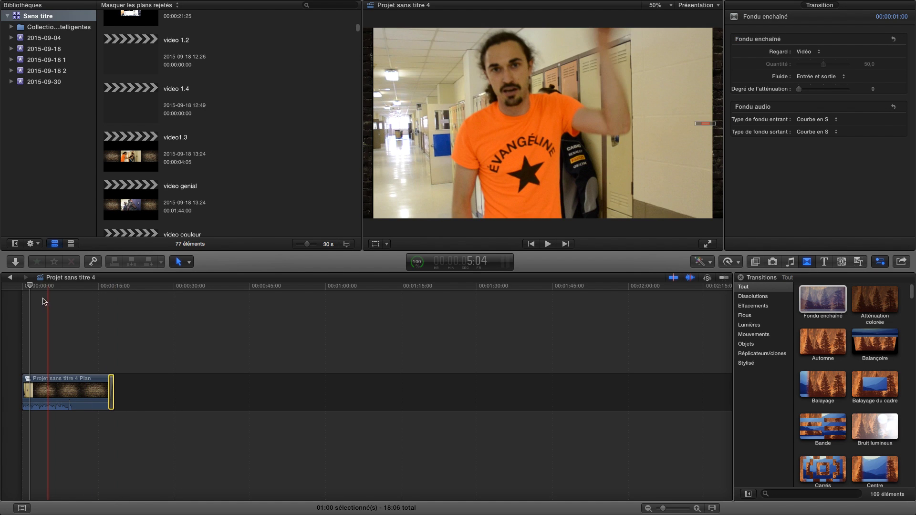
drag(31, 286, 104, 300)
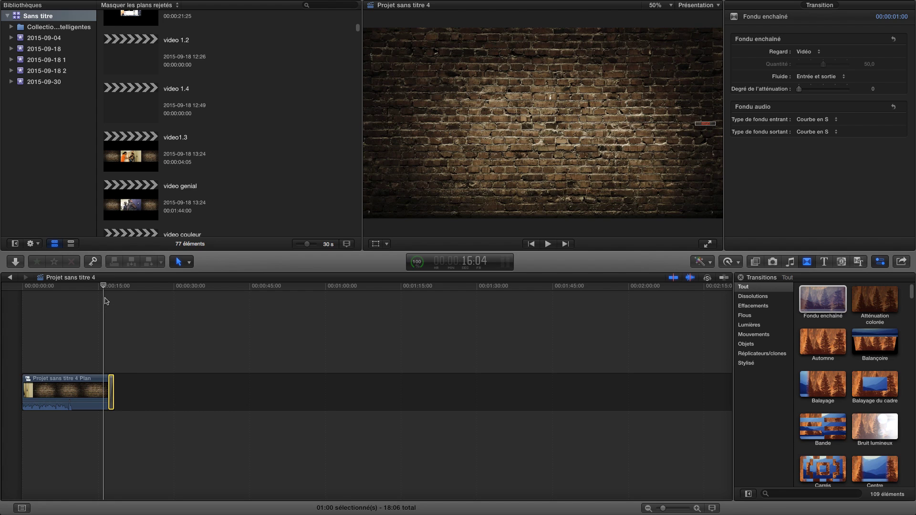
key(space)
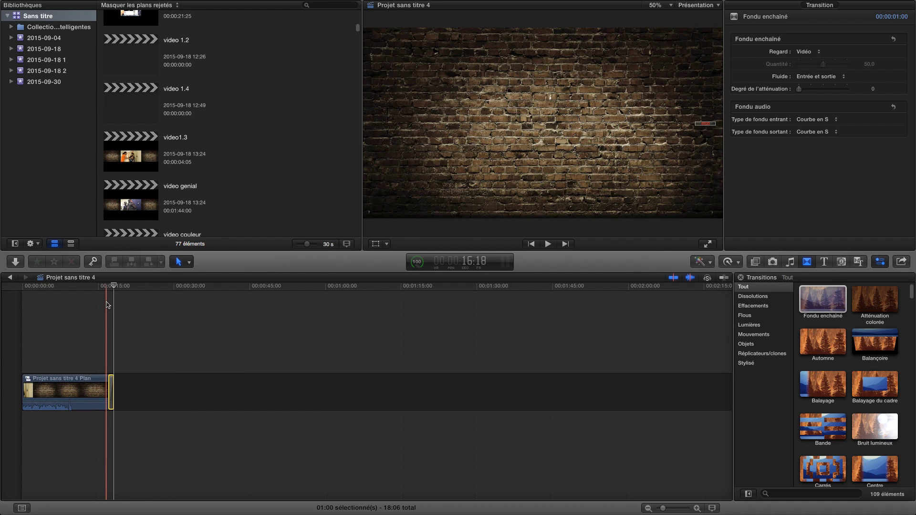
key(super+z)
key(Home)
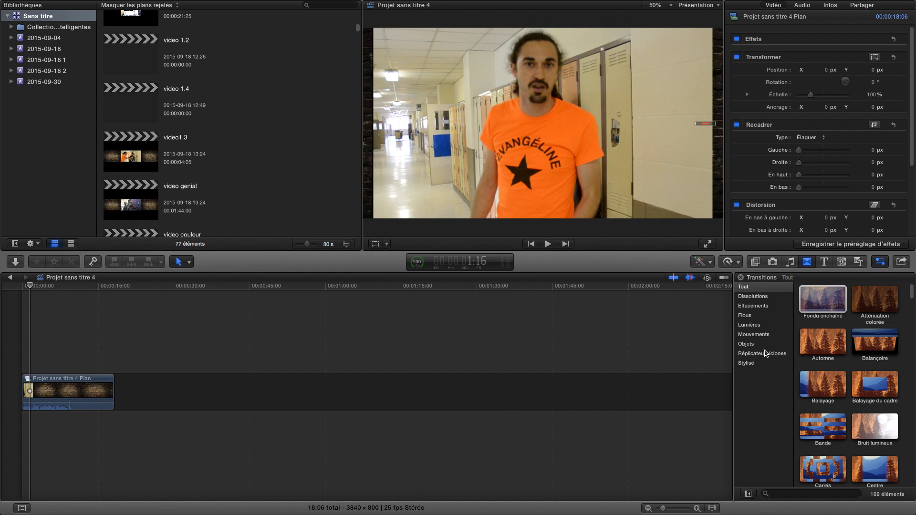
Look through the Dissolutions, Effacements, Flous, Lumières and Stylisé transition categories
click(764, 299)
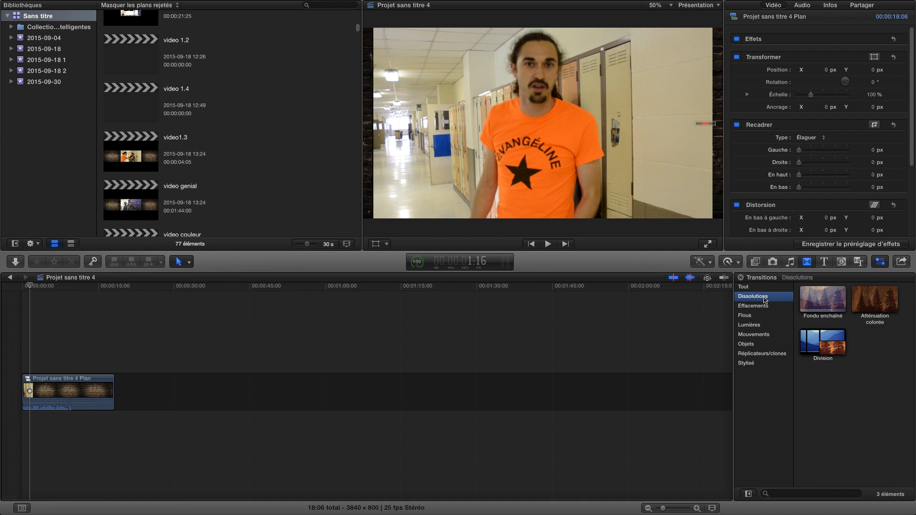
click(764, 308)
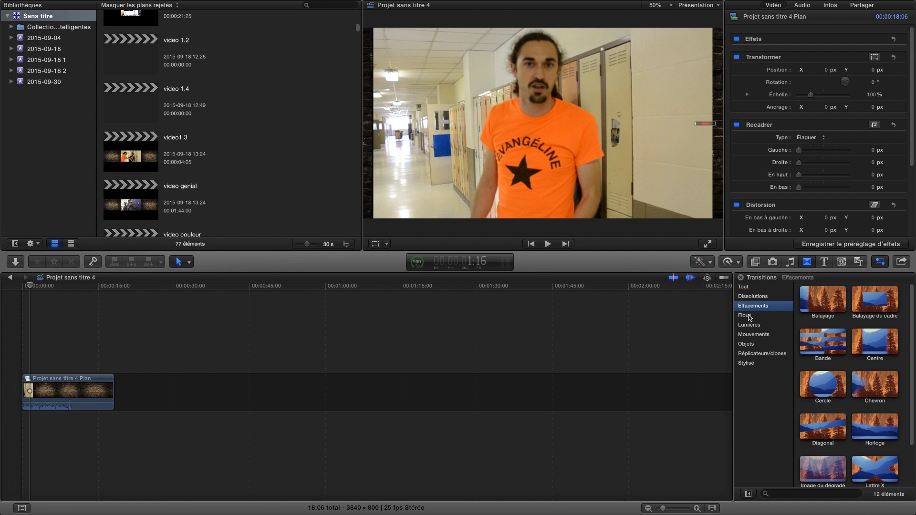
click(749, 317)
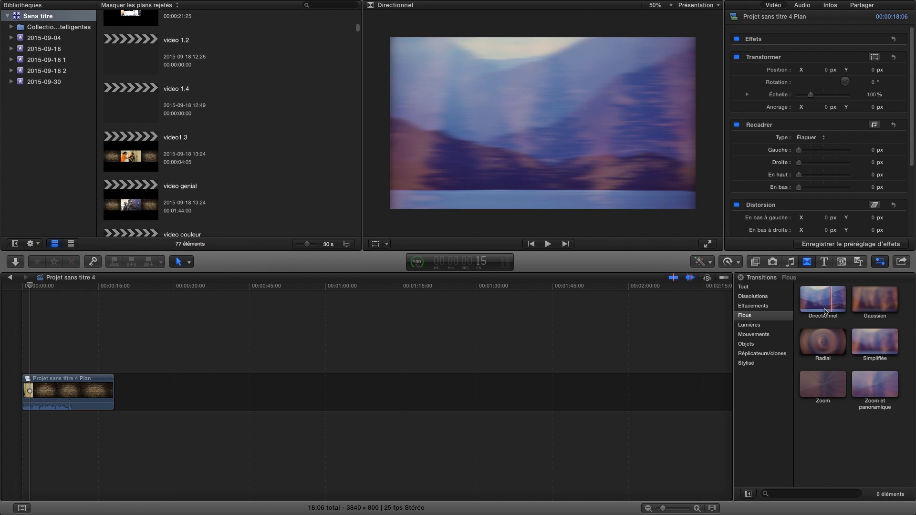
click(759, 328)
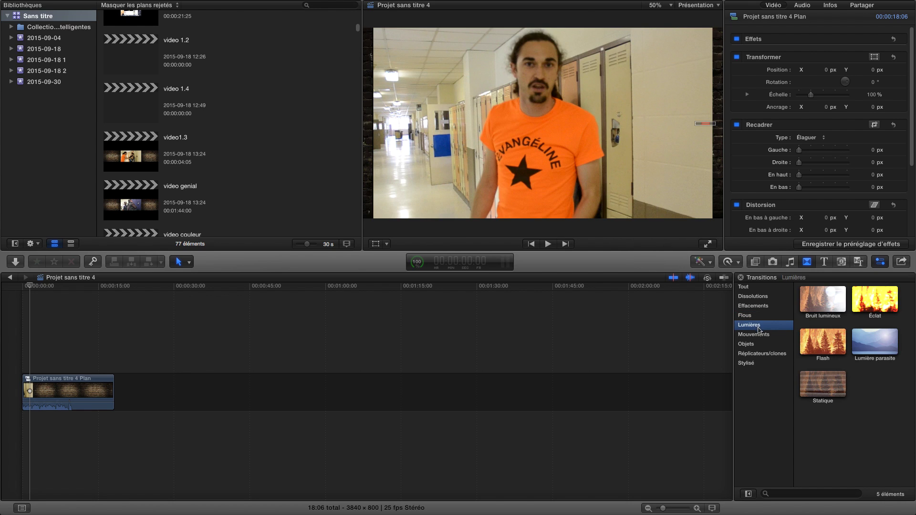
click(751, 364)
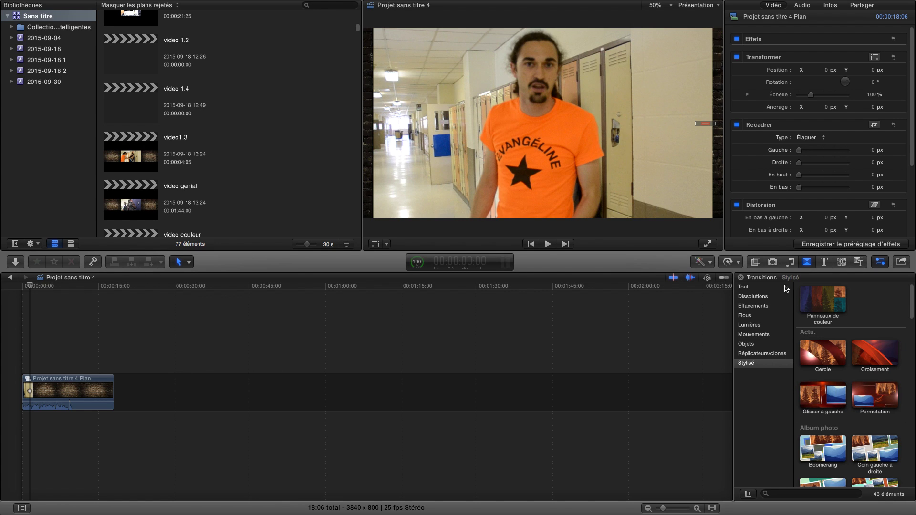
Examine the available titles in the Générique fin/début, Générique and Entrée/Sortie categories
click(825, 262)
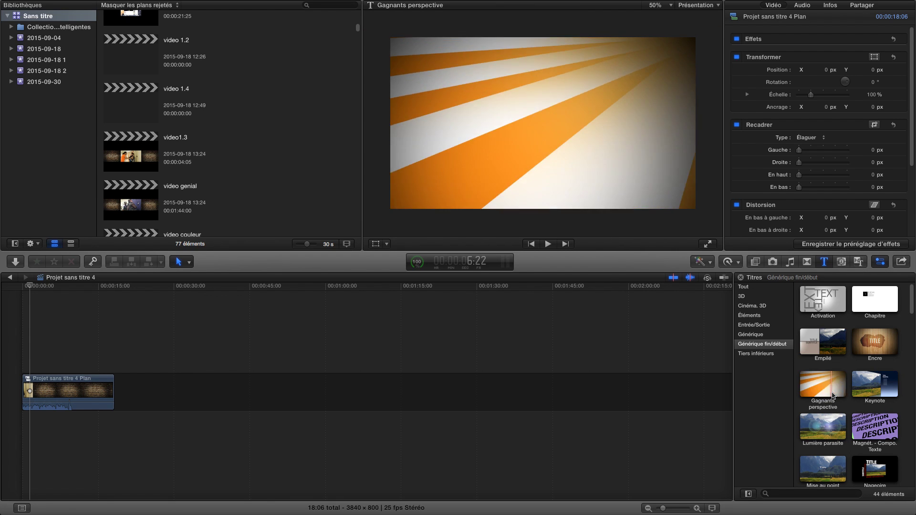
scroll(838, 405, down, 2)
scroll(832, 391, up, 2)
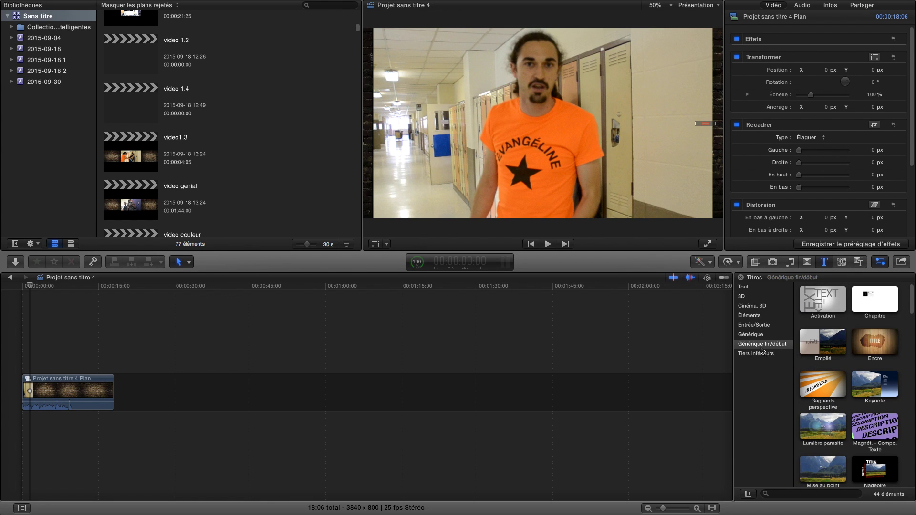
scroll(832, 386, down, 10)
scroll(834, 387, down, 2)
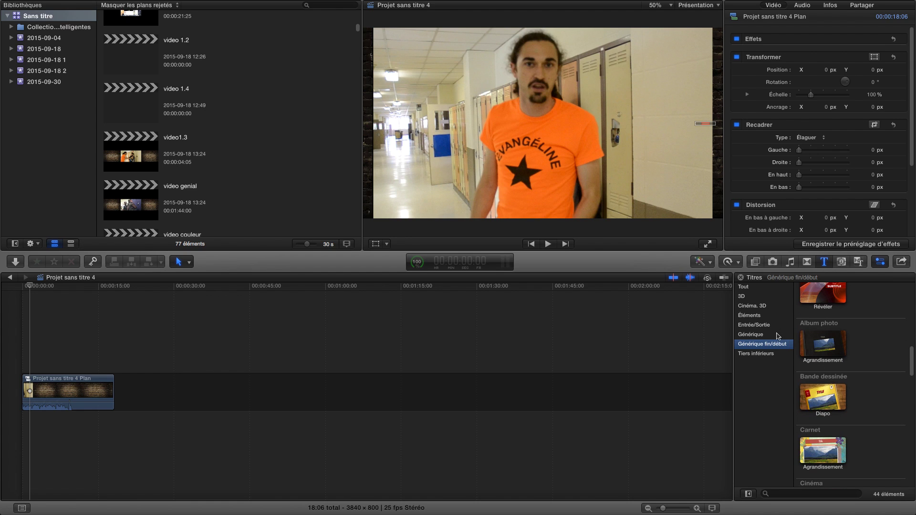
click(759, 336)
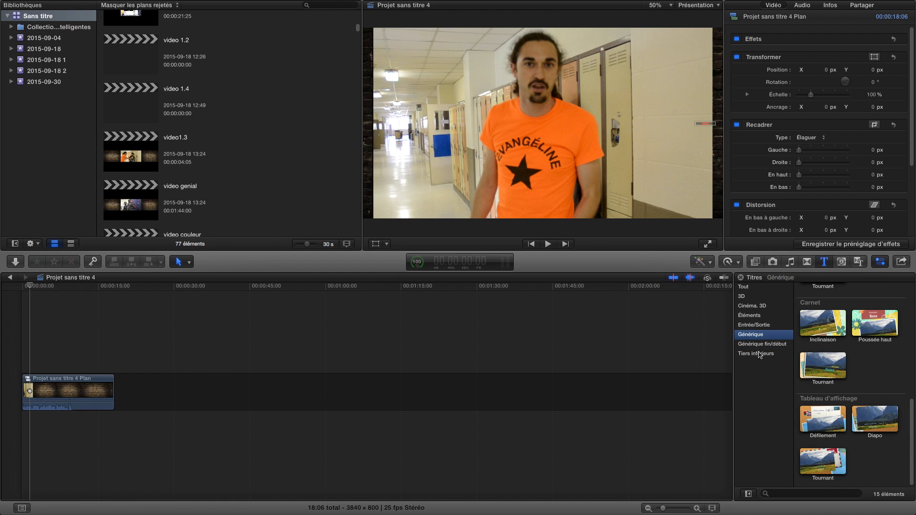
click(756, 326)
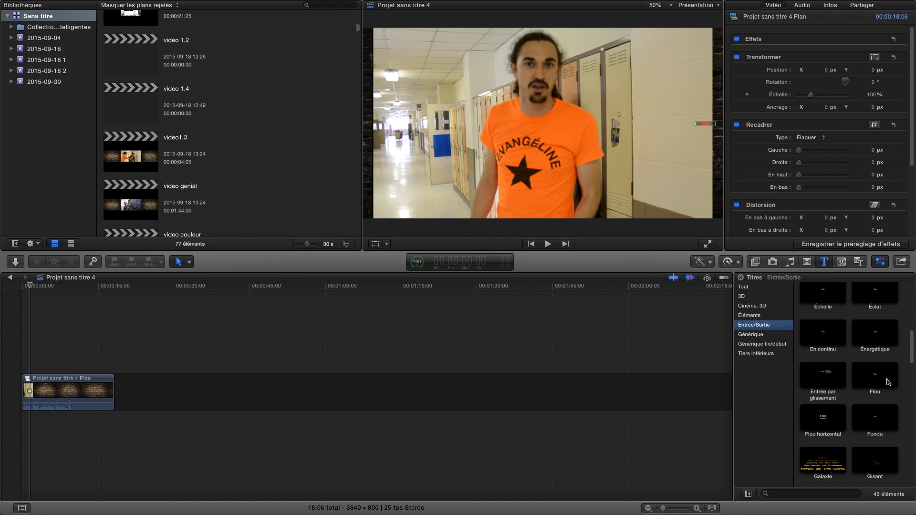
scroll(888, 381, down, 5)
scroll(888, 381, up, 5)
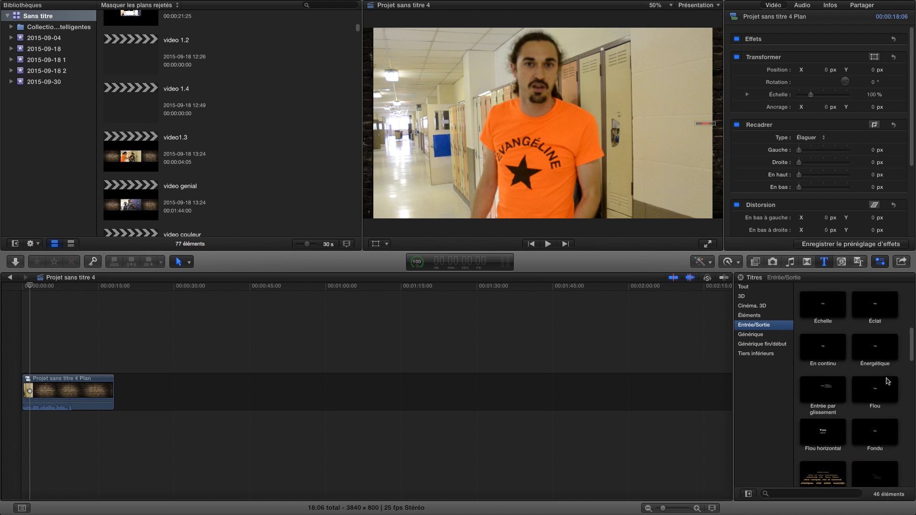
Show the generators and look through the Arrière-plans and Éléments categories
click(844, 263)
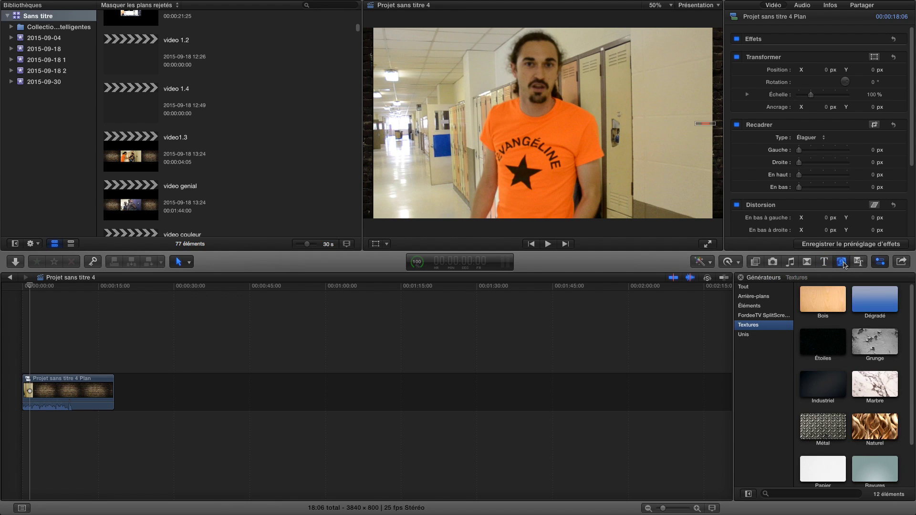
click(765, 297)
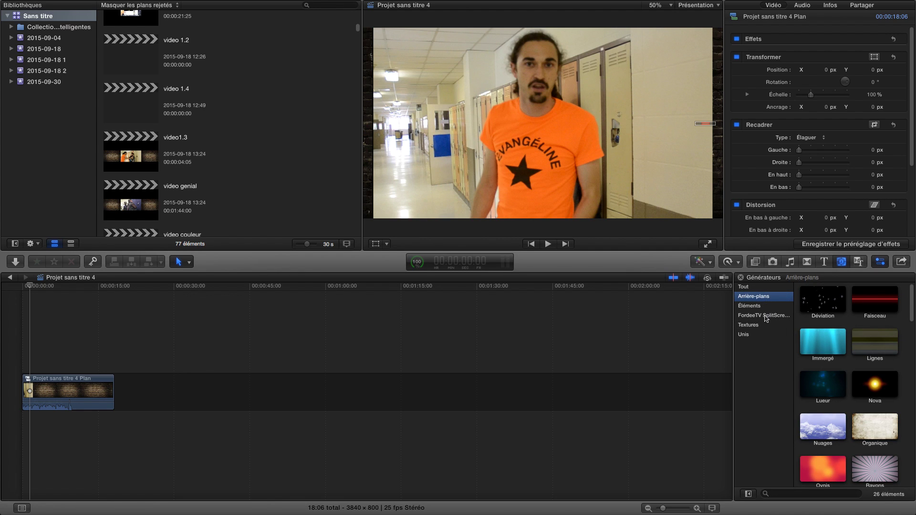
click(758, 308)
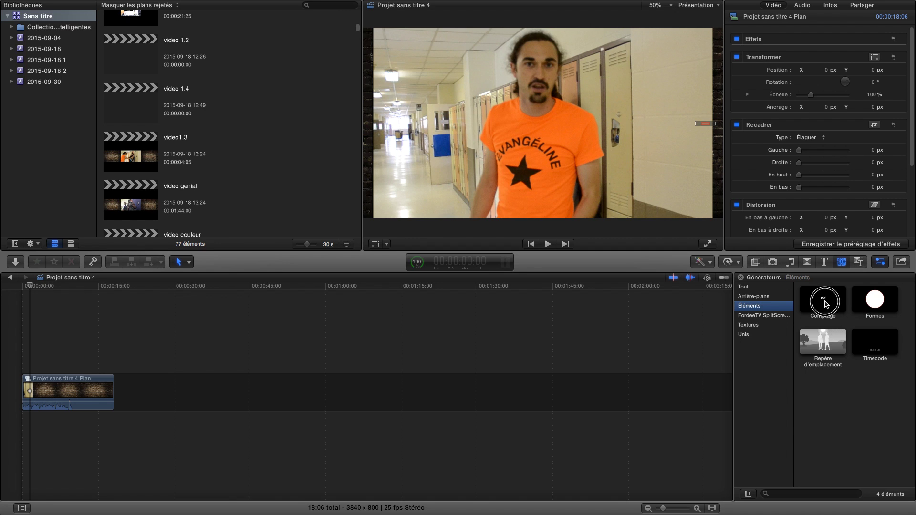
Try the Timecode generator above the timeline clip with a duration of about 17:13, and shift its display slightly lower in the image
drag(825, 303, 805, 310)
drag(874, 341, 109, 353)
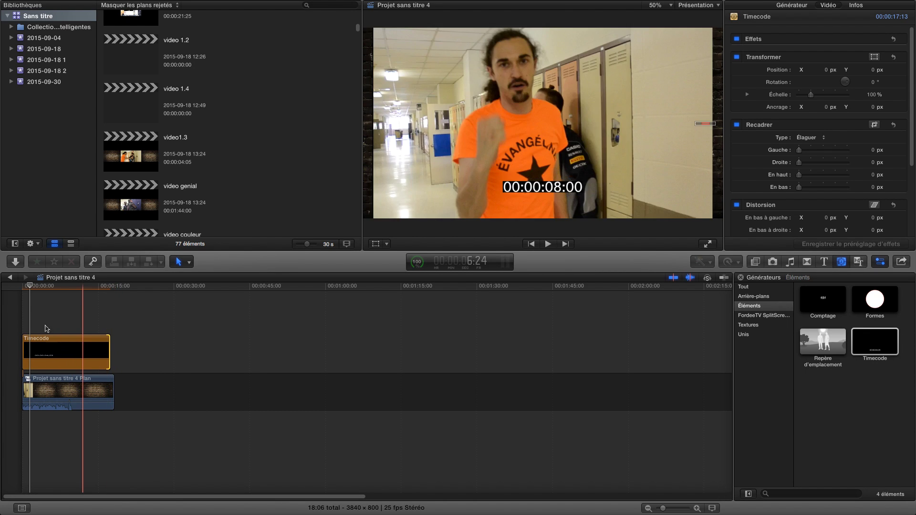
click(14, 292)
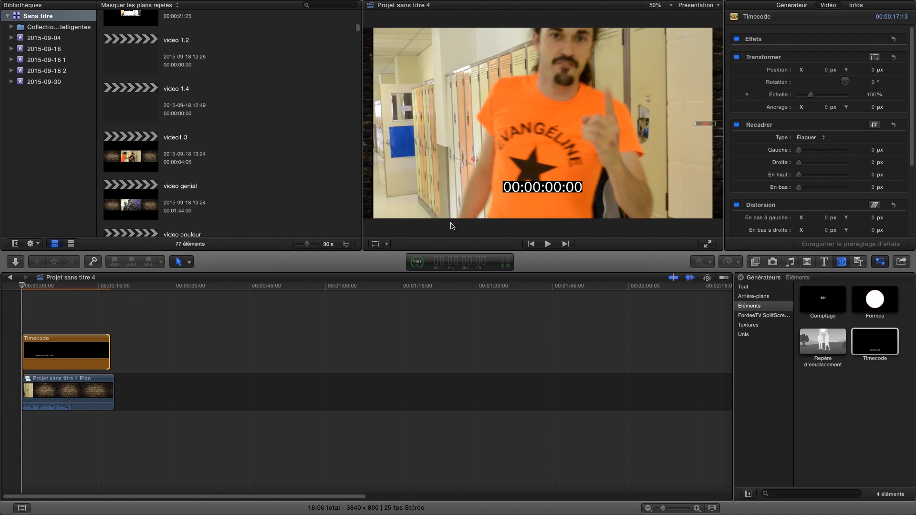
click(102, 348)
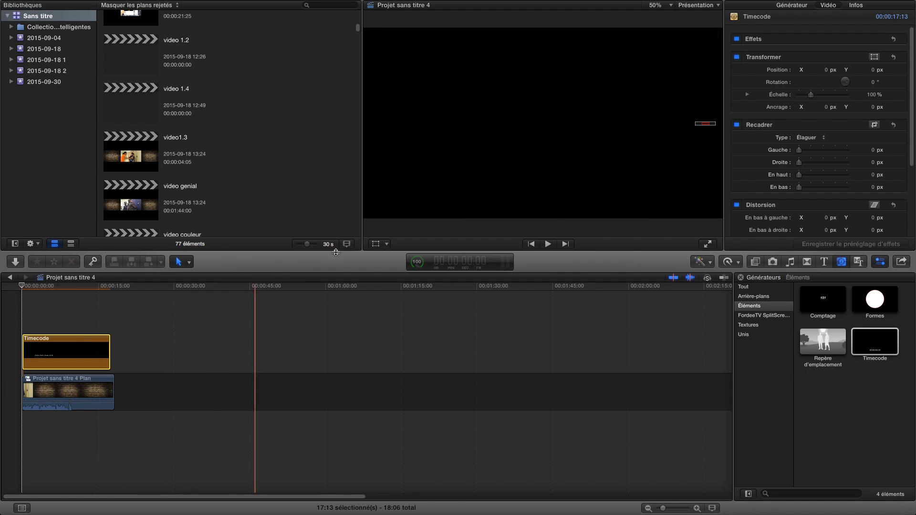
drag(543, 192, 543, 204)
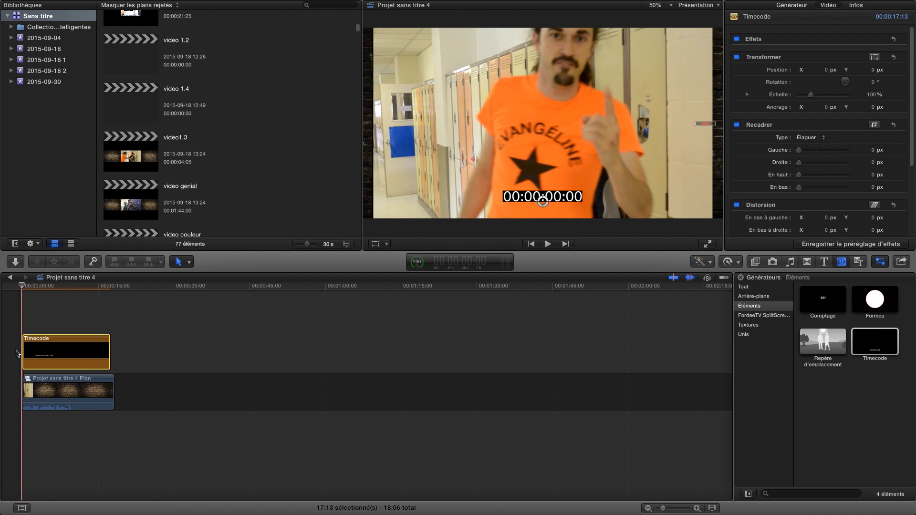
Preview the Timecode overlay on the clip, return to the start of the timeline and undo the overlay
key(space)
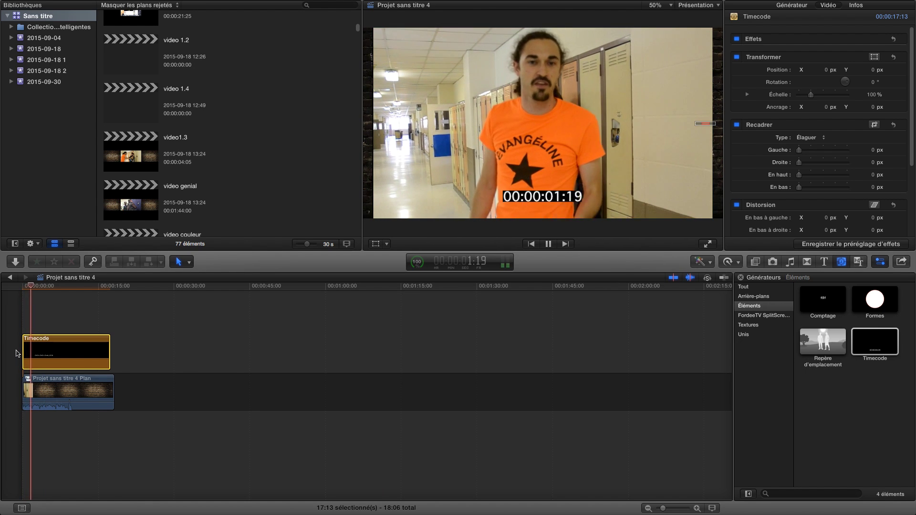
key(space)
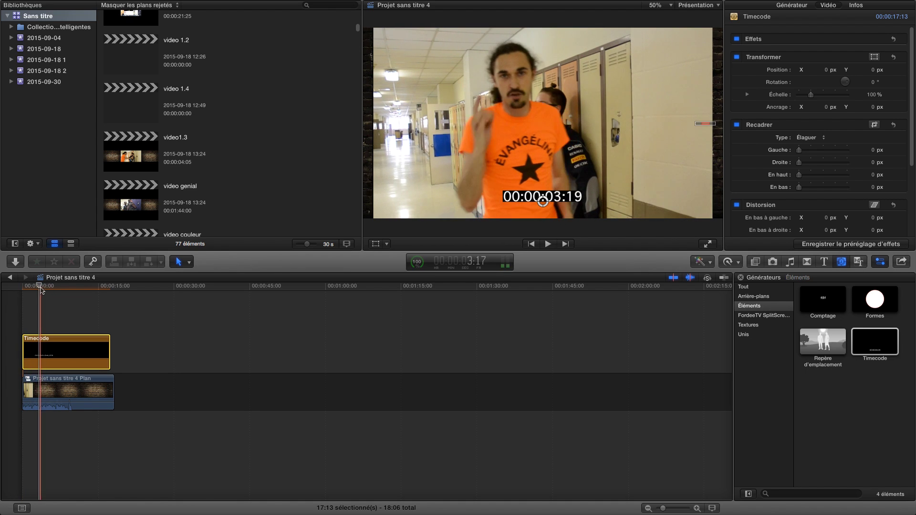
click(22, 287)
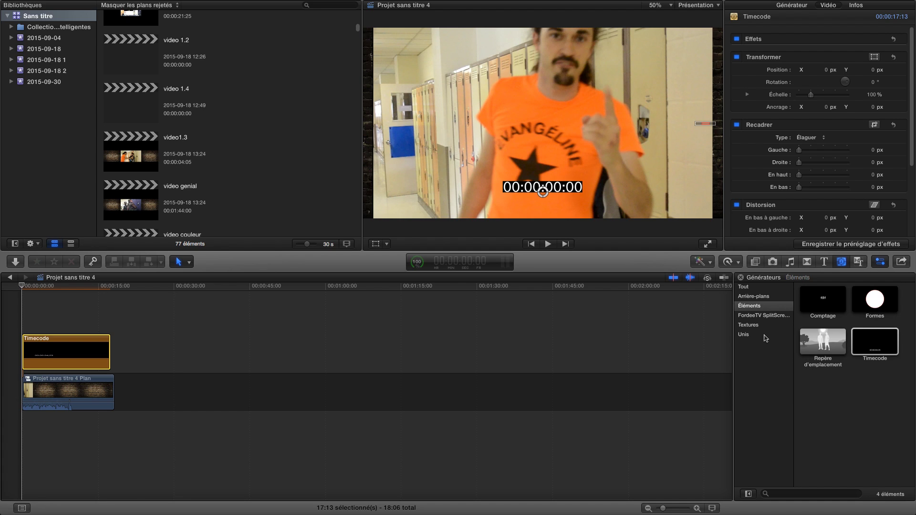
key(super+z)
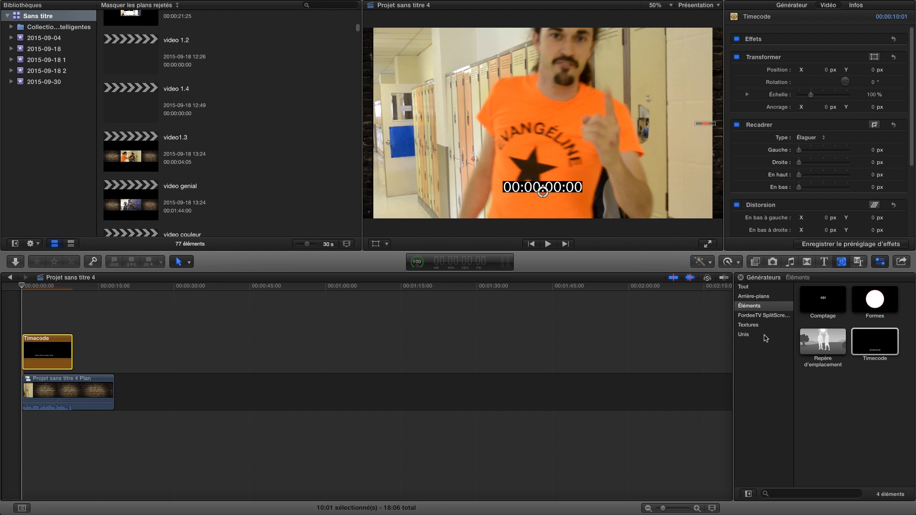
key(super+z)
Show the themes and examine the Événement, Sports, Données and Documentaire collections
click(860, 263)
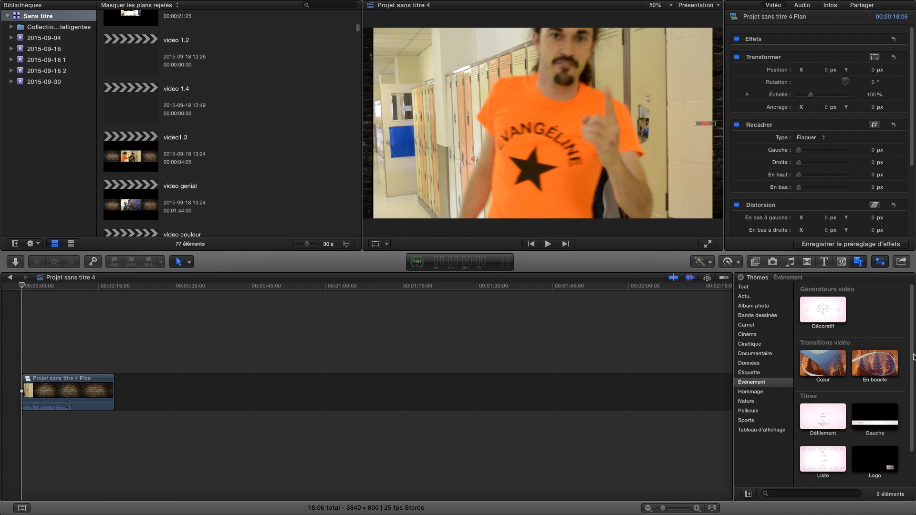
scroll(908, 391, down, 2)
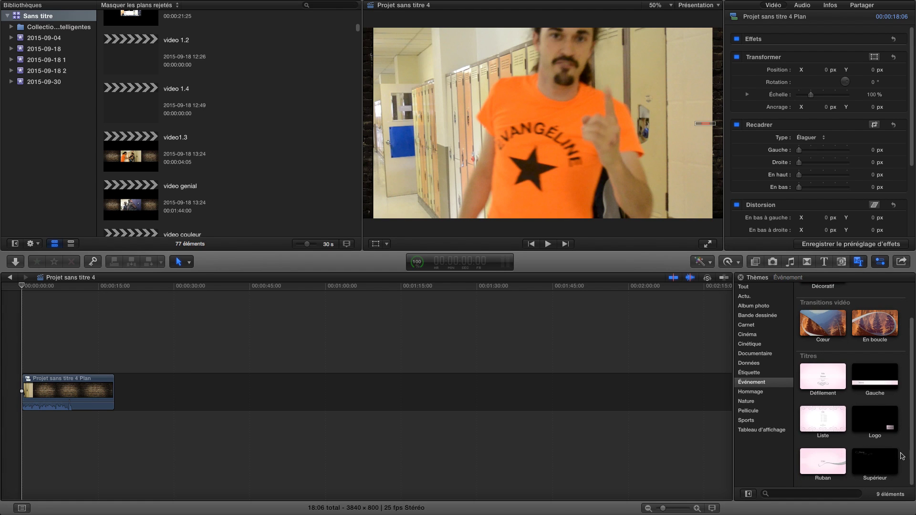
click(807, 461)
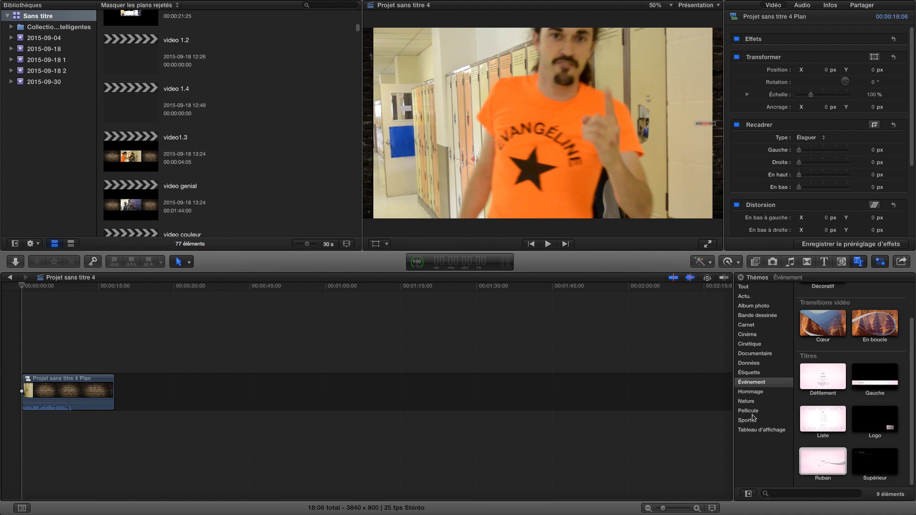
click(752, 412)
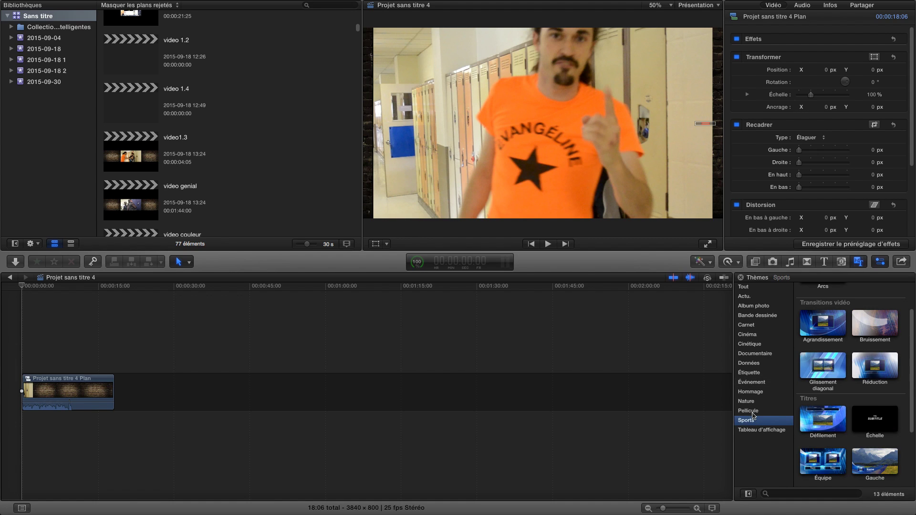
click(752, 364)
click(754, 354)
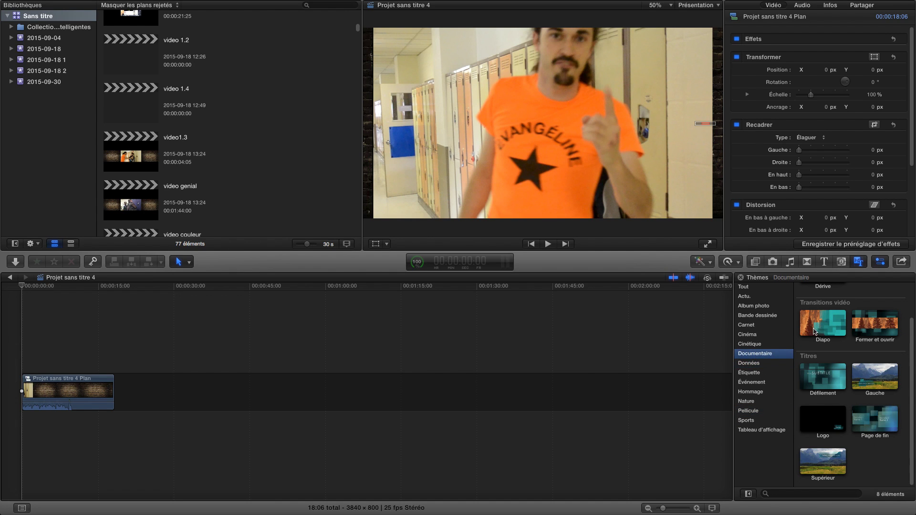